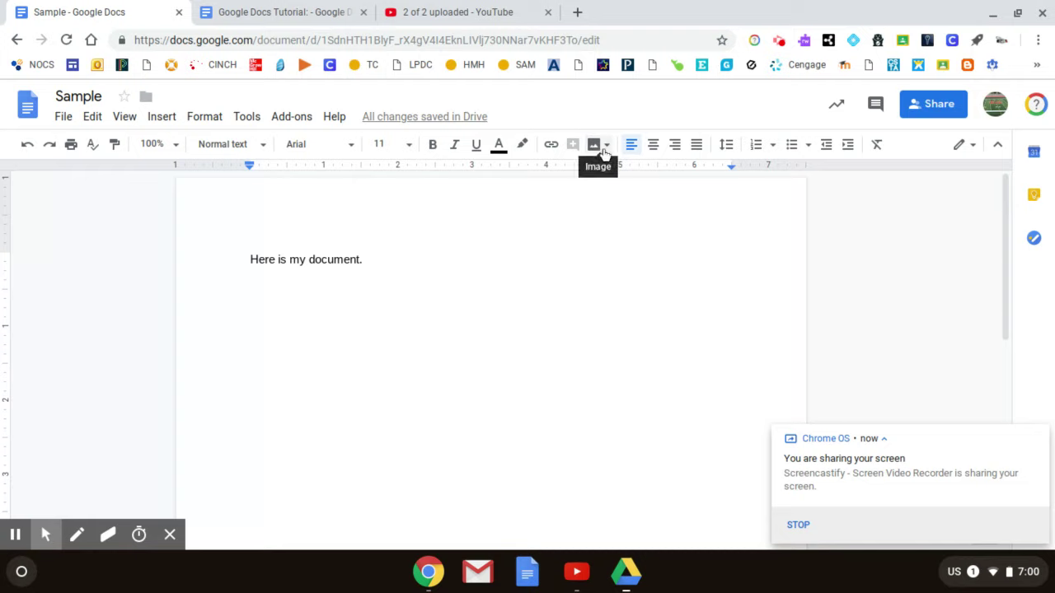
- Open the Google Images panel with the Image dropdown's Search the web option
click(604, 154)
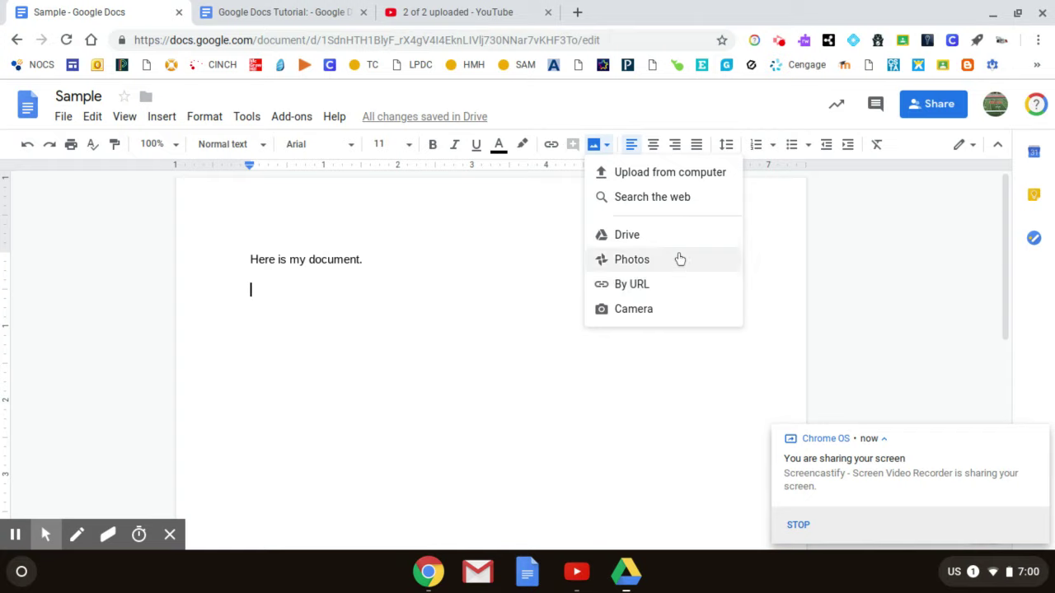
click(685, 198)
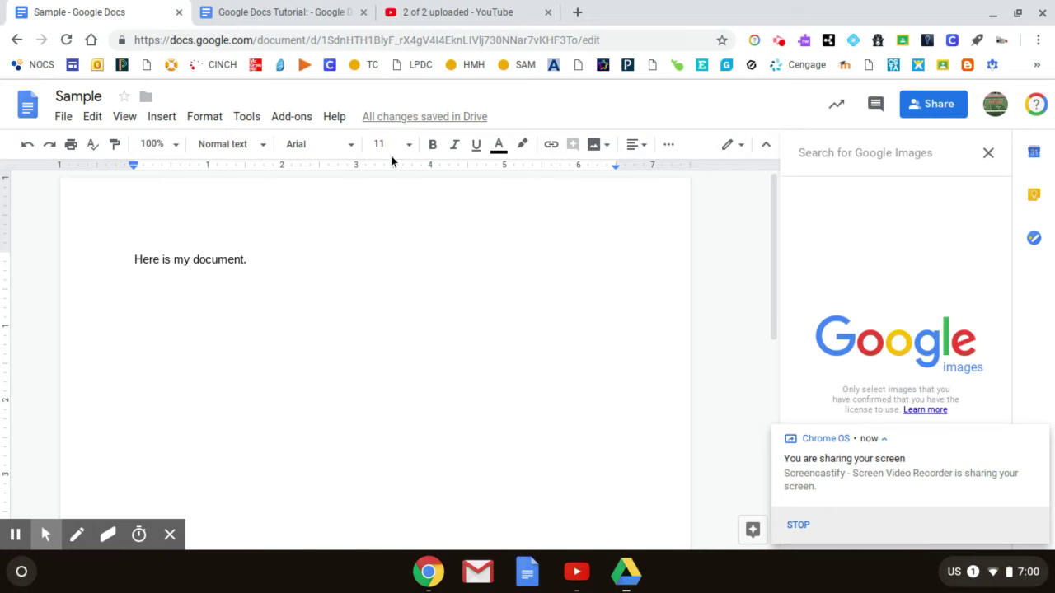
click(597, 146)
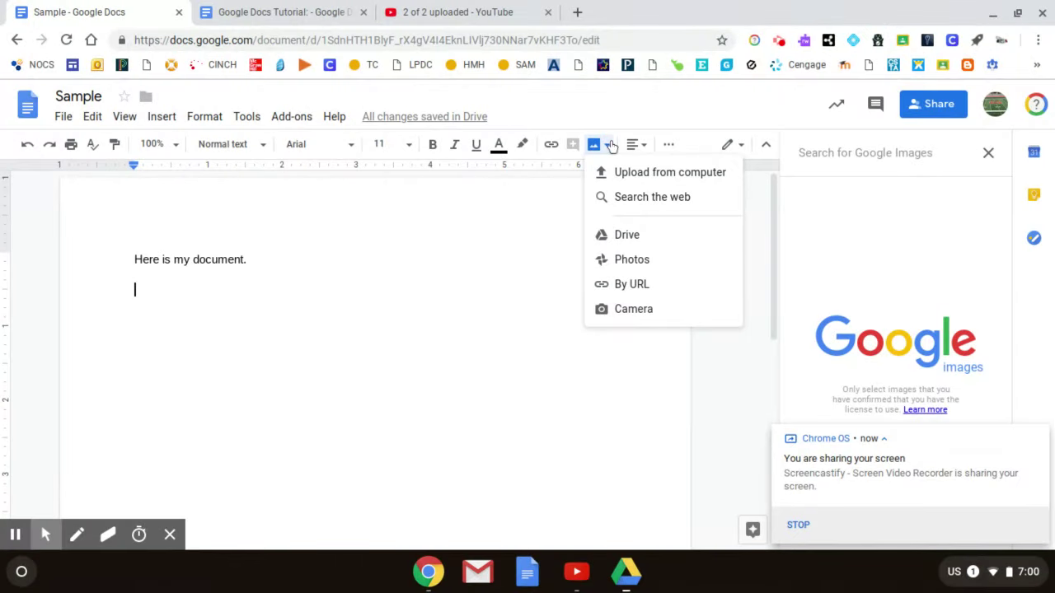
click(611, 146)
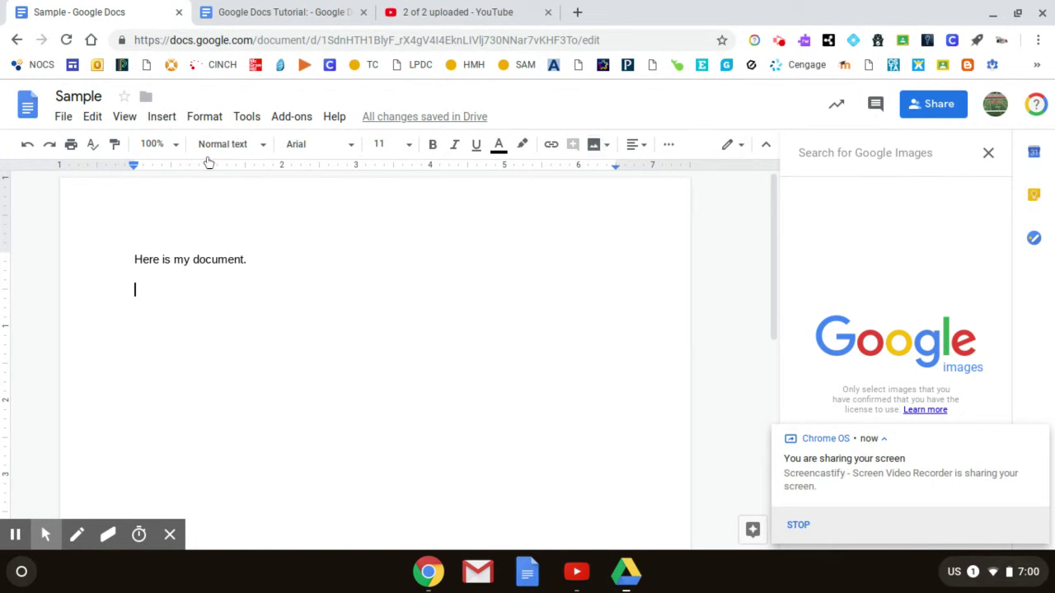
click(159, 121)
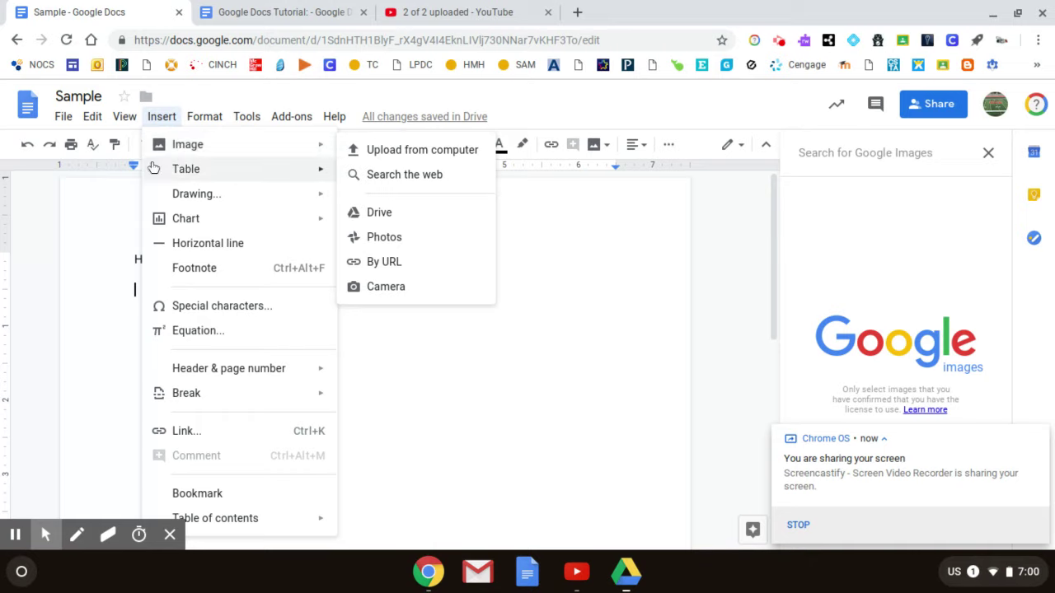
mouse_move(186, 169)
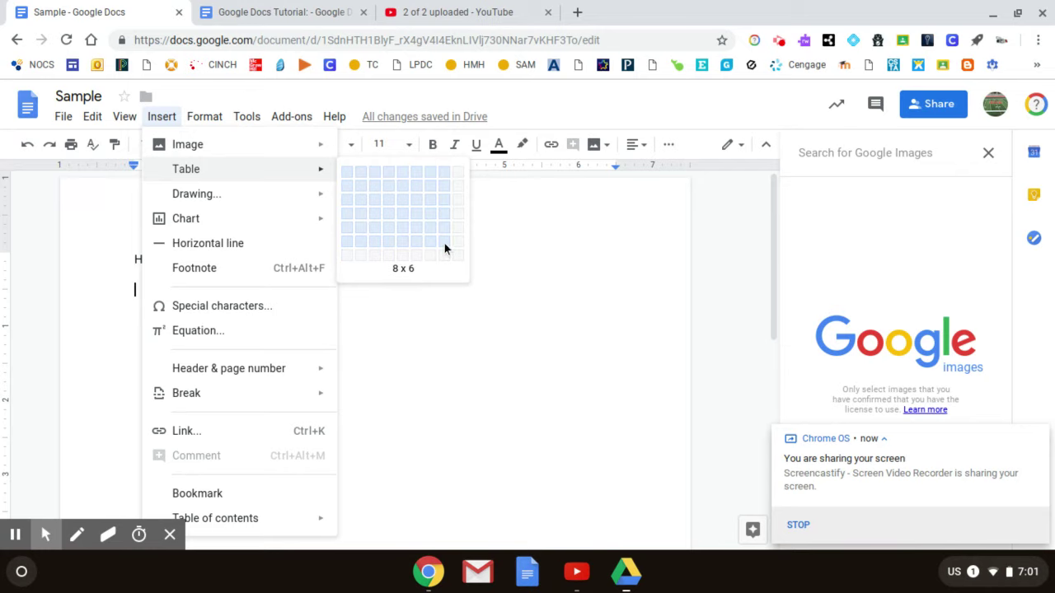
click(444, 249)
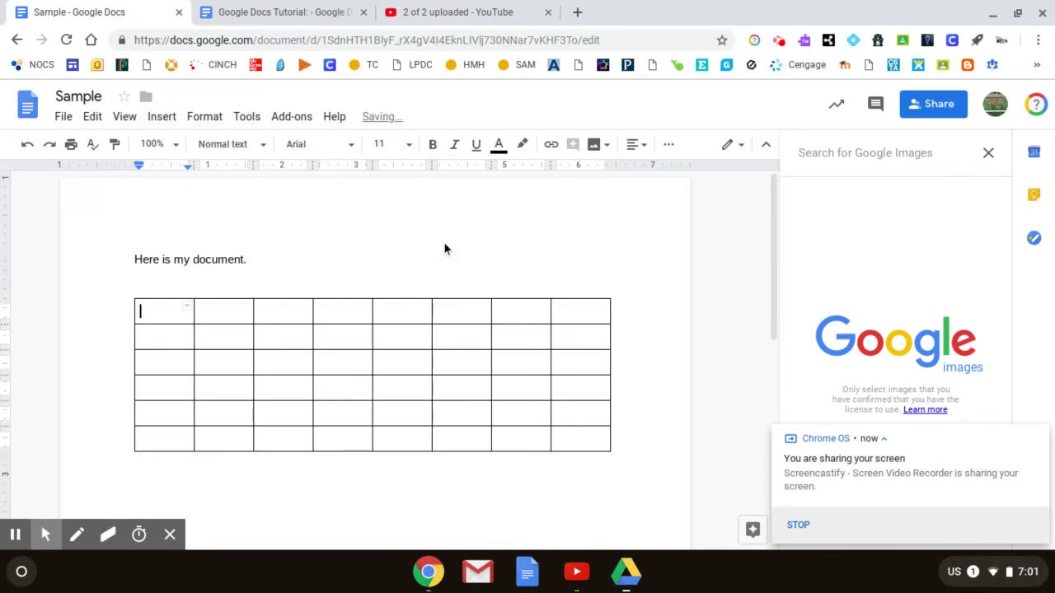
right_click(400, 312)
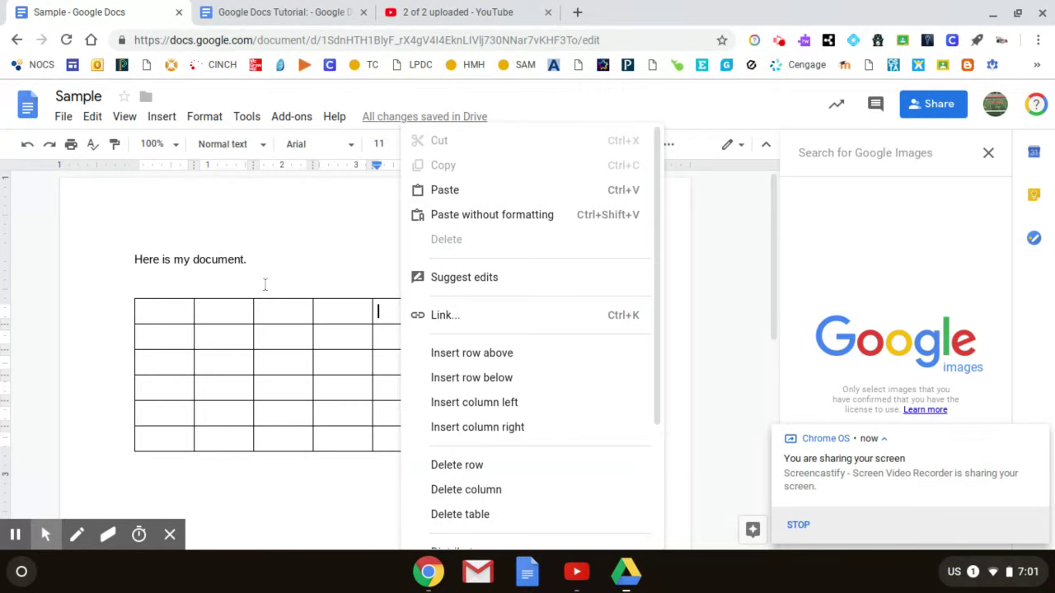
click(461, 514)
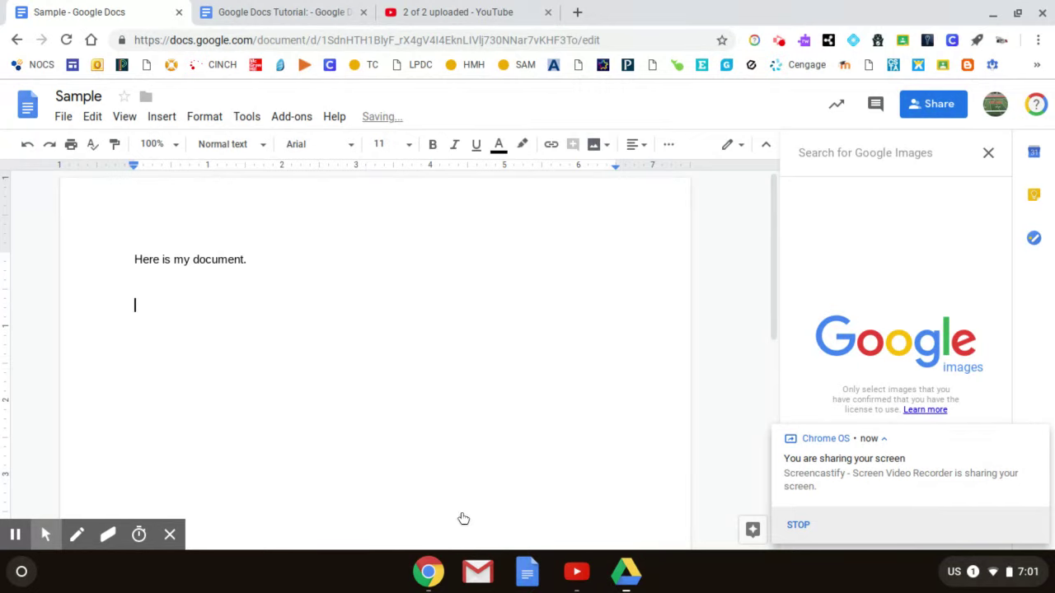
click(163, 120)
mouse_move(196, 193)
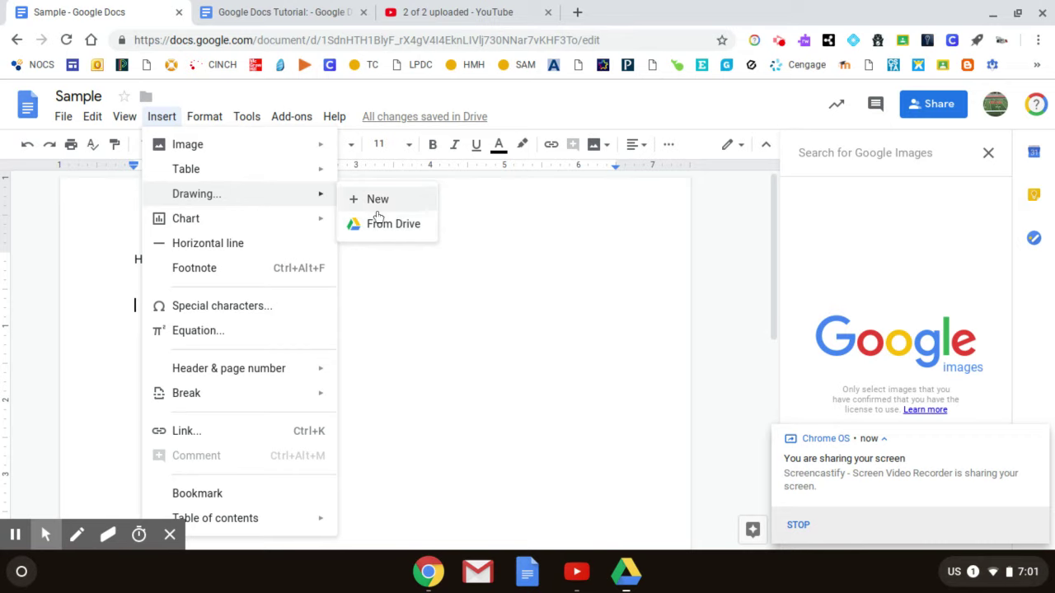
- Start a new blank drawing from Insert > Drawing > New and browse its Actions menu
click(378, 206)
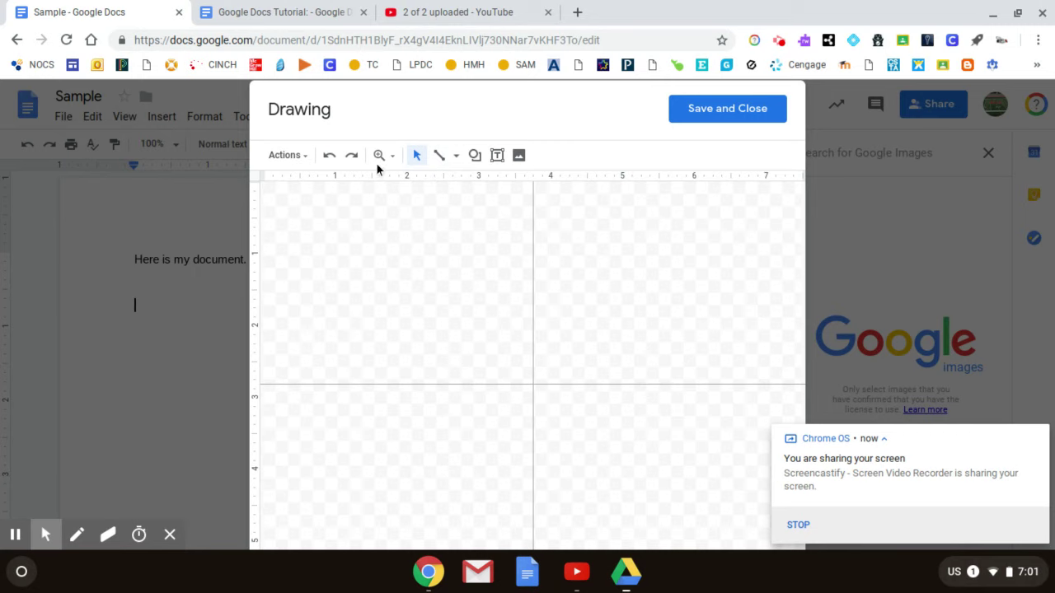
click(301, 159)
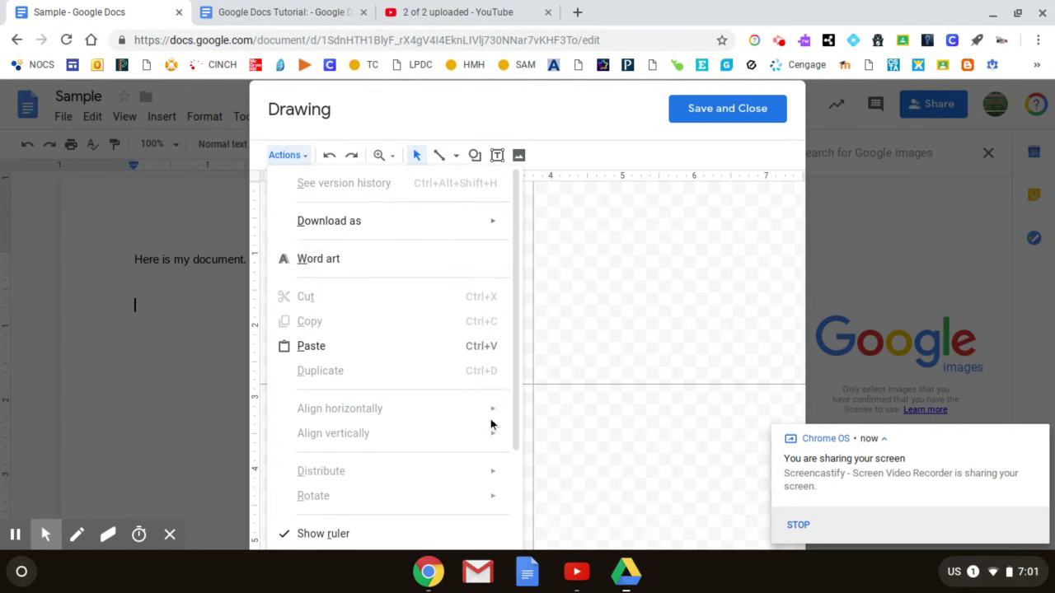
click(631, 265)
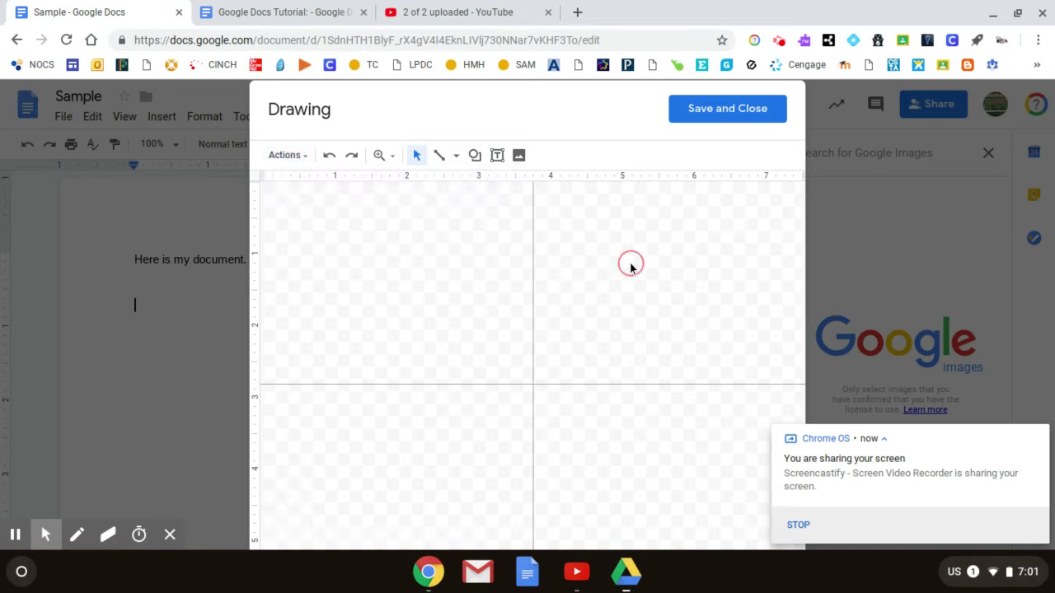
click(518, 157)
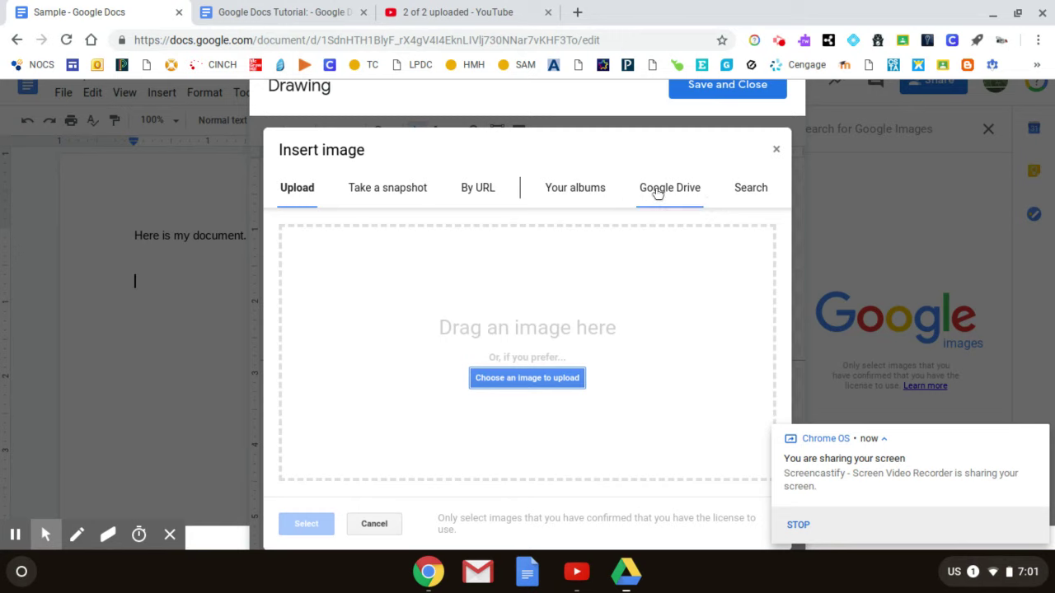
- Search the web for 'bear' and place the first brown bear photo on the canvas
click(749, 189)
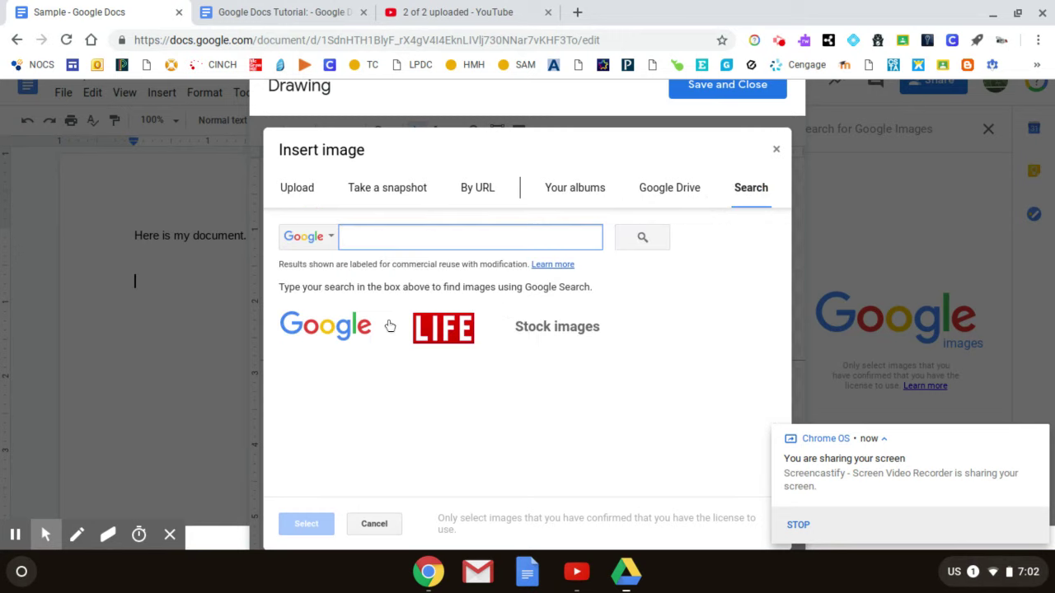
text(bear)
key(Return)
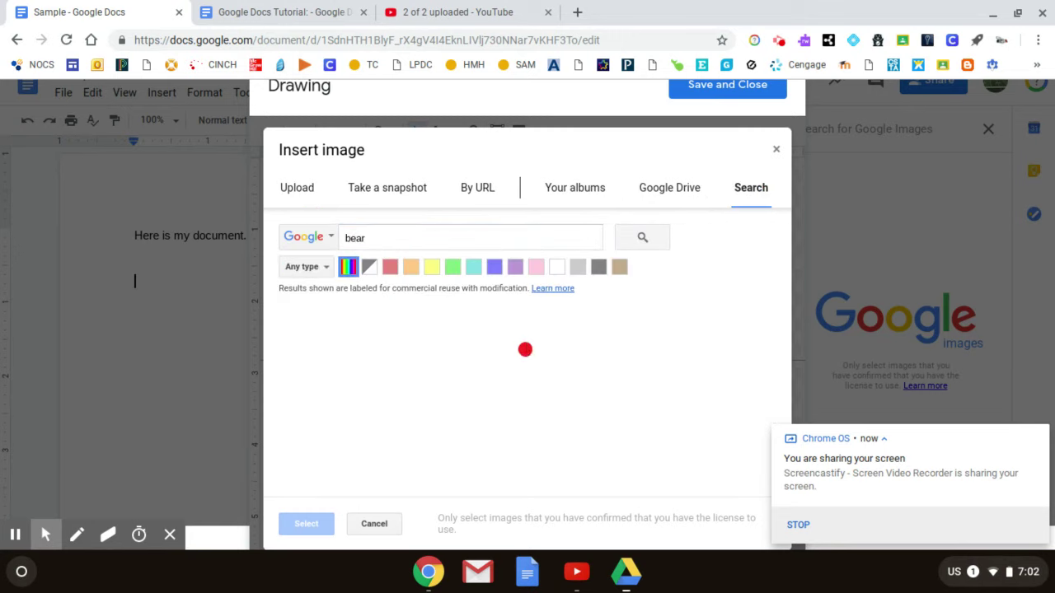
click(317, 379)
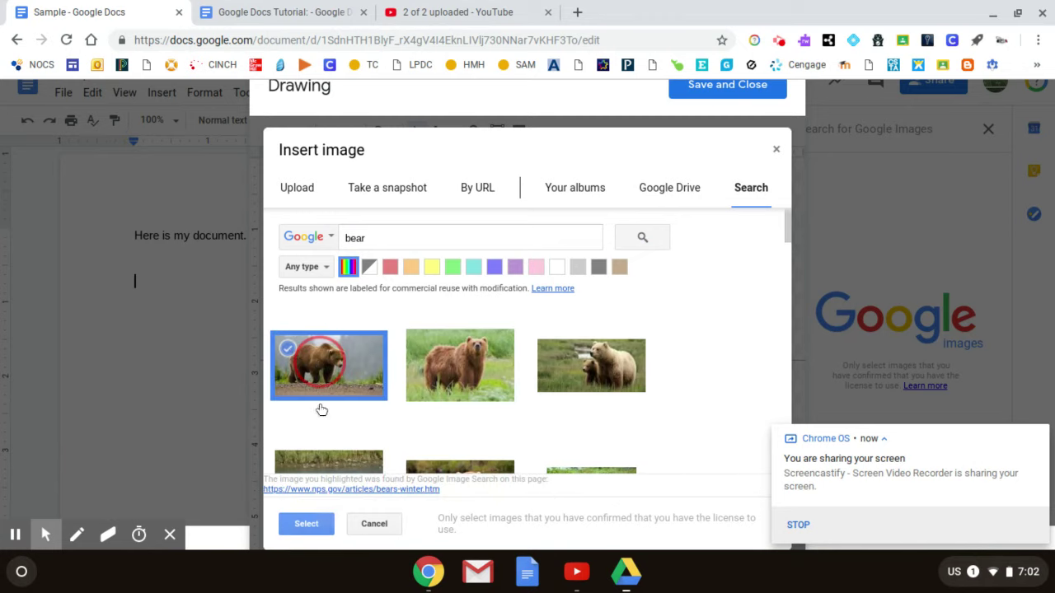
click(315, 526)
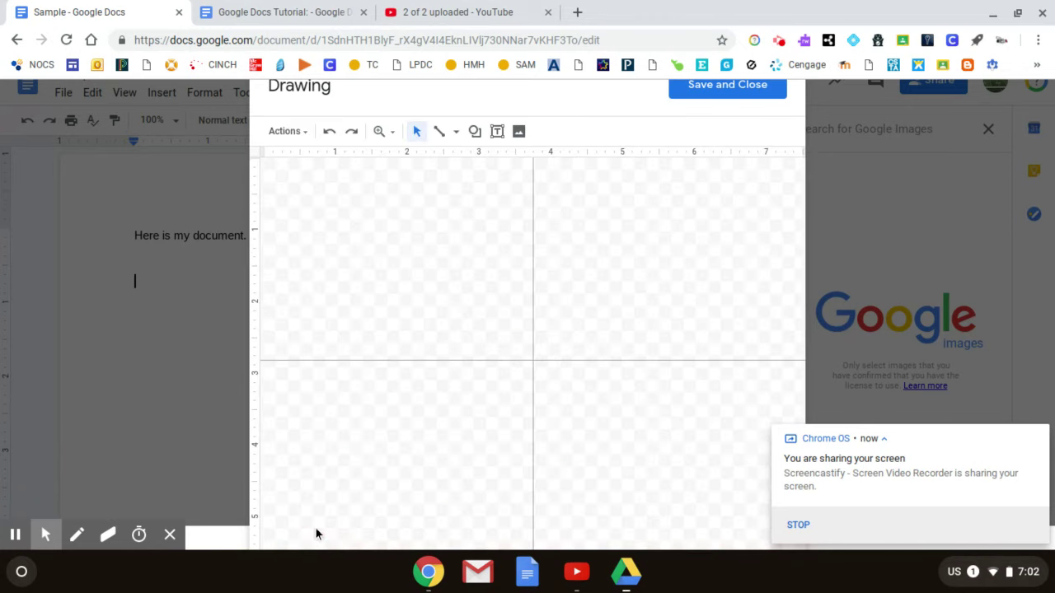
click(498, 132)
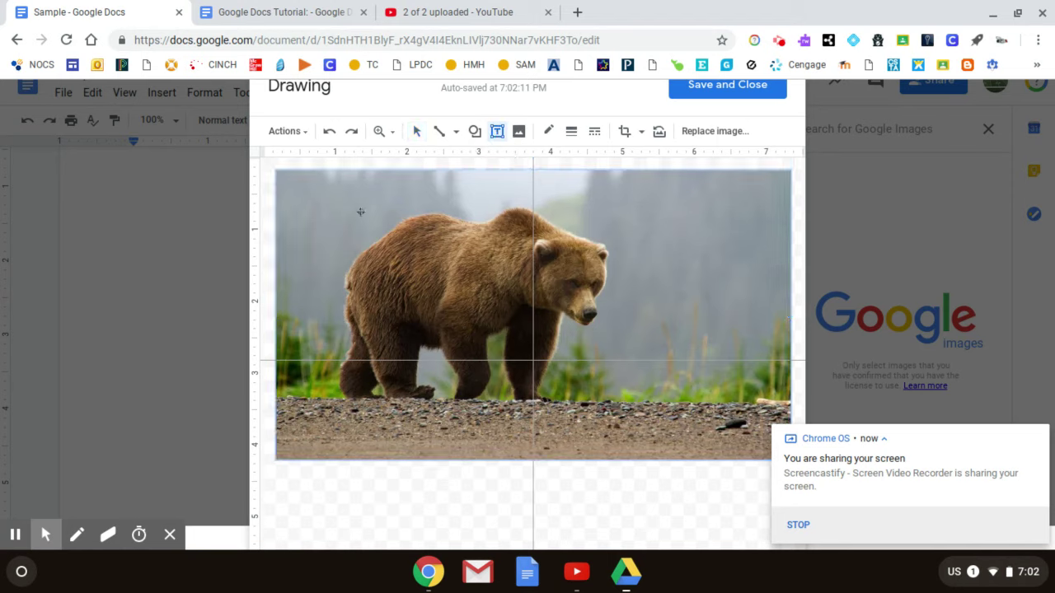
- Add a 'Bear' text box over the bear's back and save the drawing into the document
drag(345, 199, 567, 293)
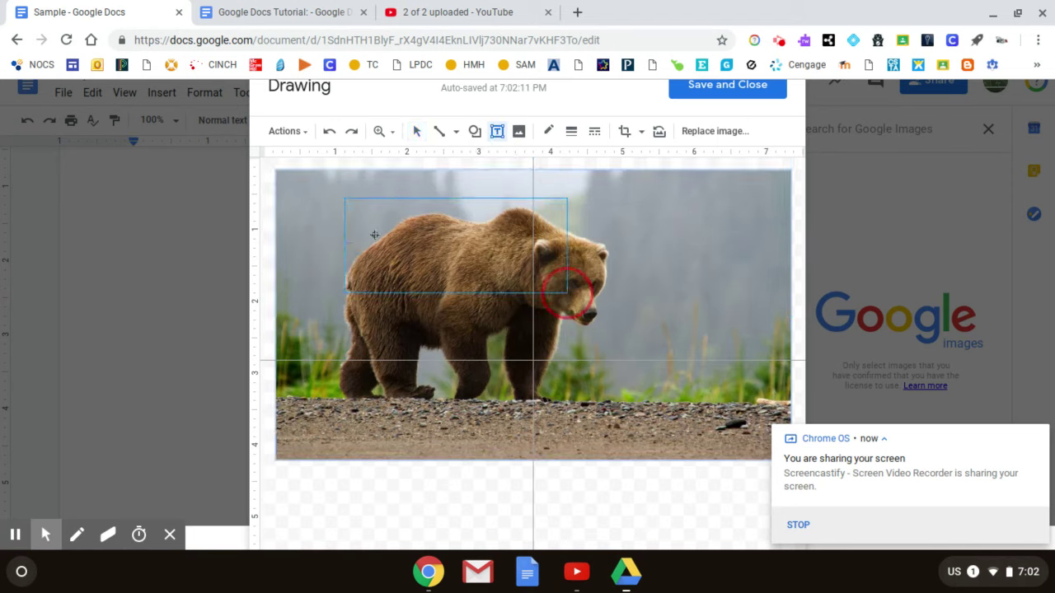
text(Bear)
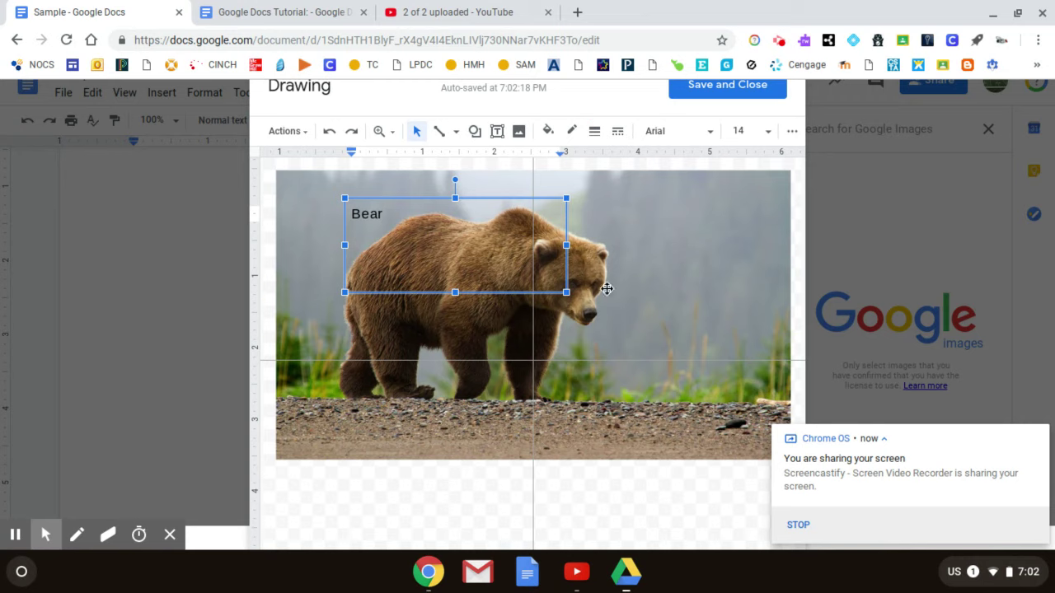
click(583, 484)
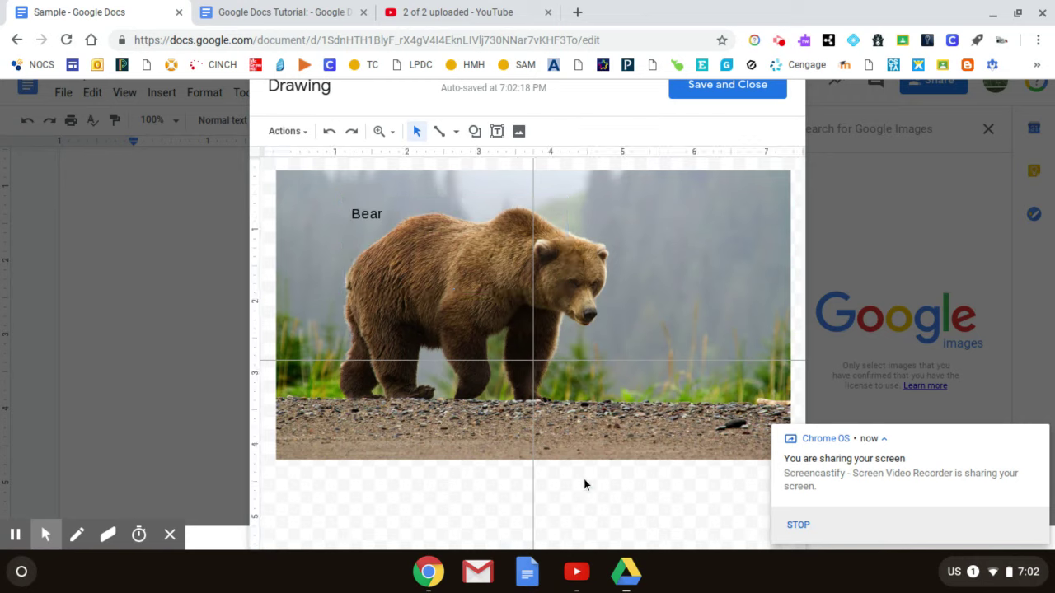
click(718, 90)
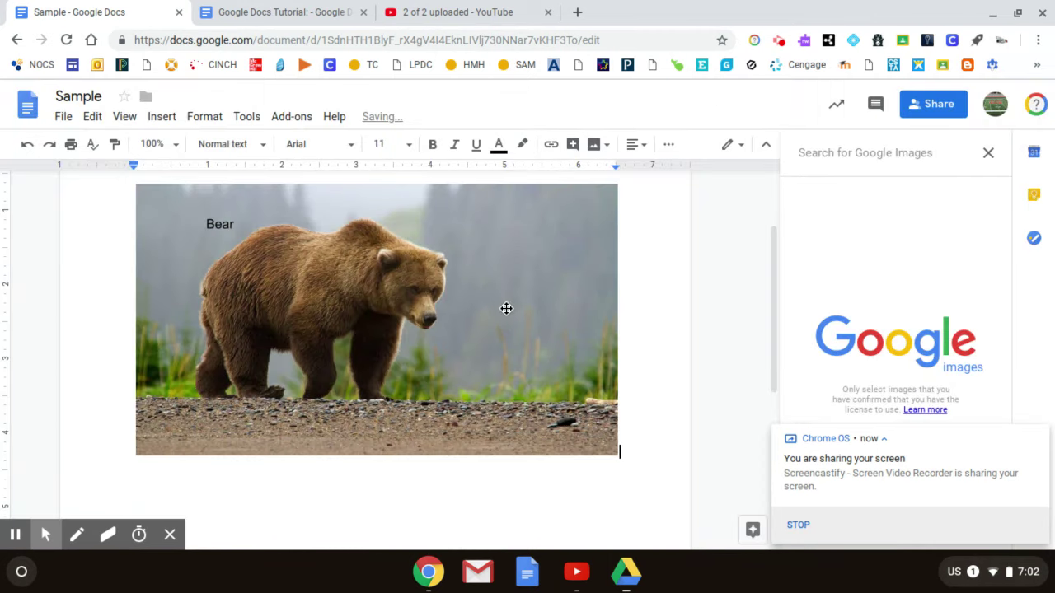
- Reopen the bear drawing in the editor and save it unchanged
scroll(372, 392, down, 2)
scroll(372, 392, up, 3)
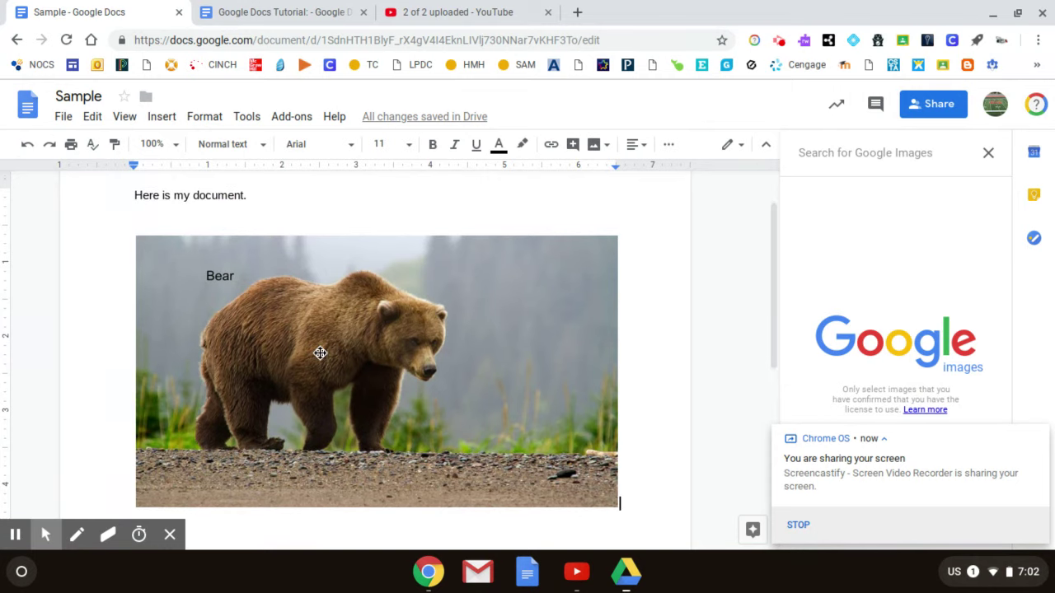
double_click(320, 353)
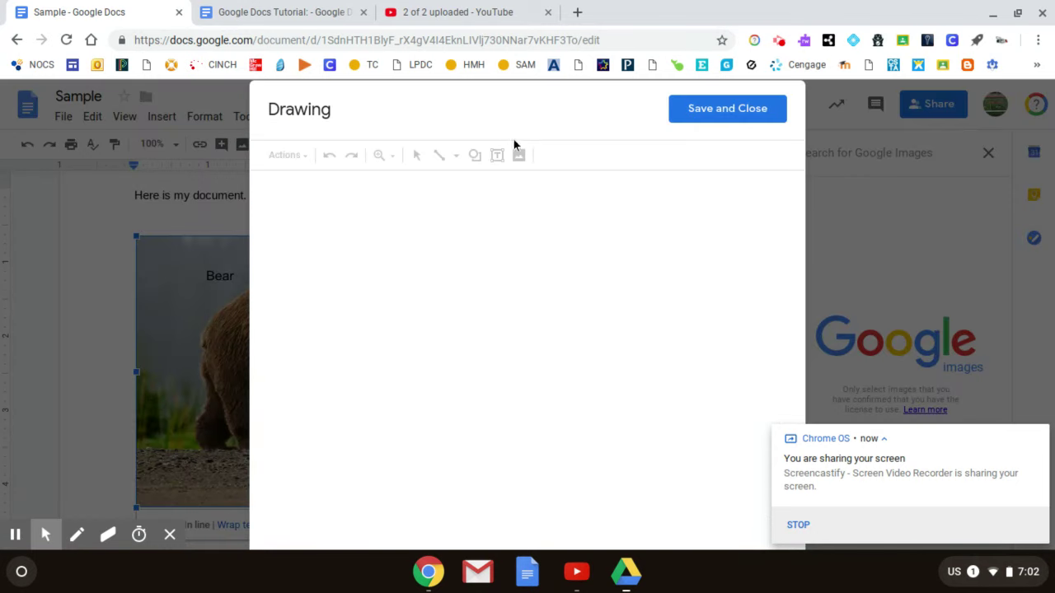
click(726, 116)
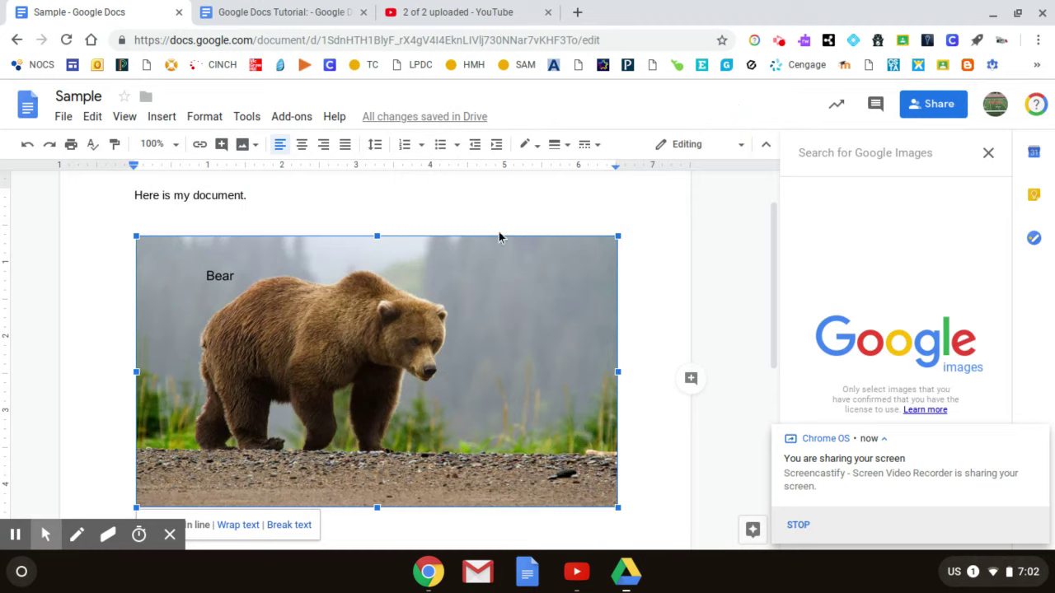
- Select the bear drawing in the document and delete it
scroll(351, 322, down, 2)
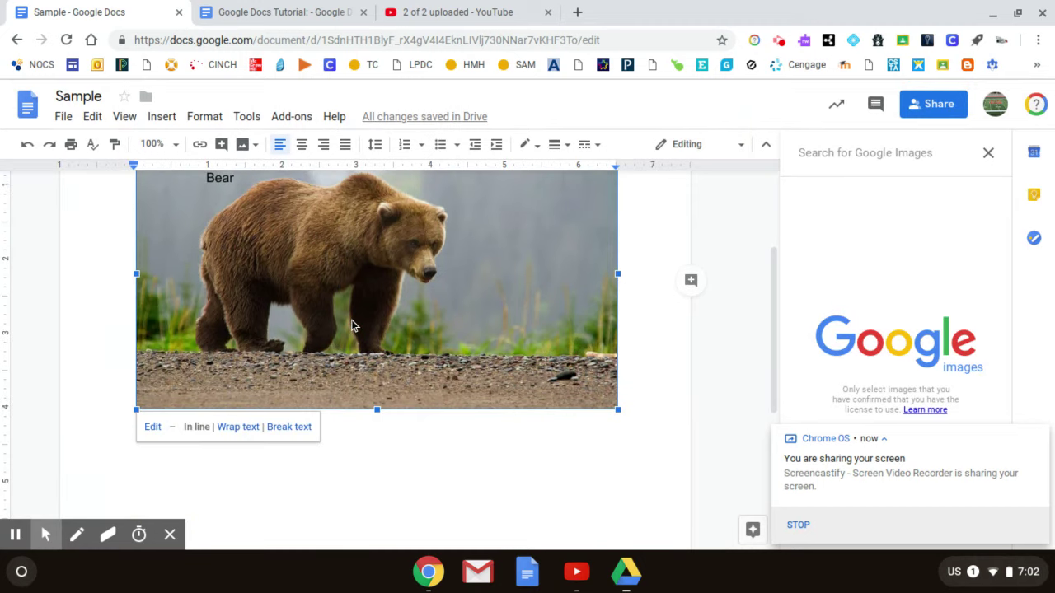
scroll(351, 321, down, 1)
click(349, 359)
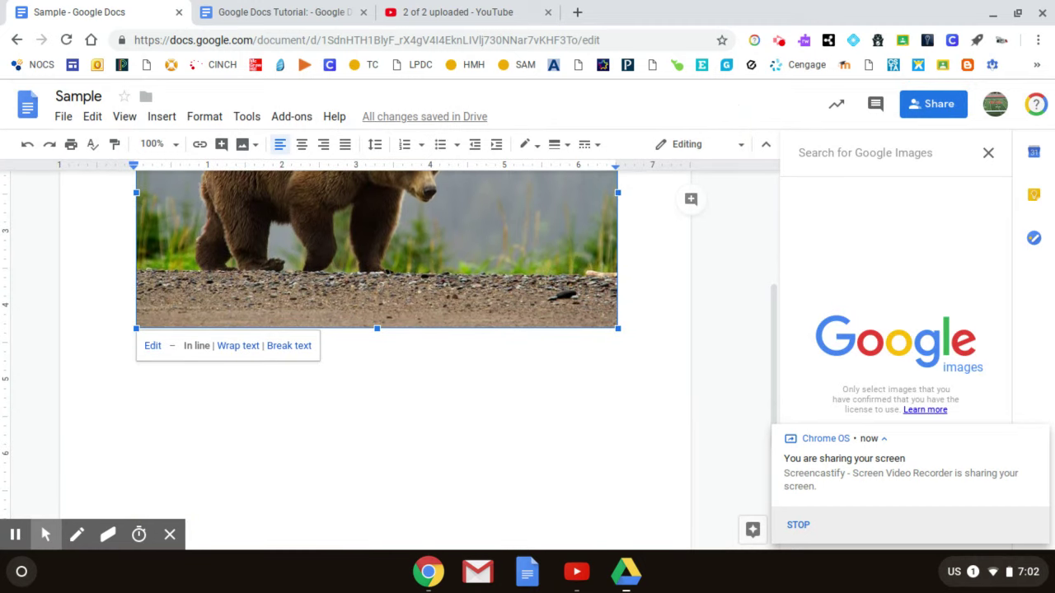
key(Delete)
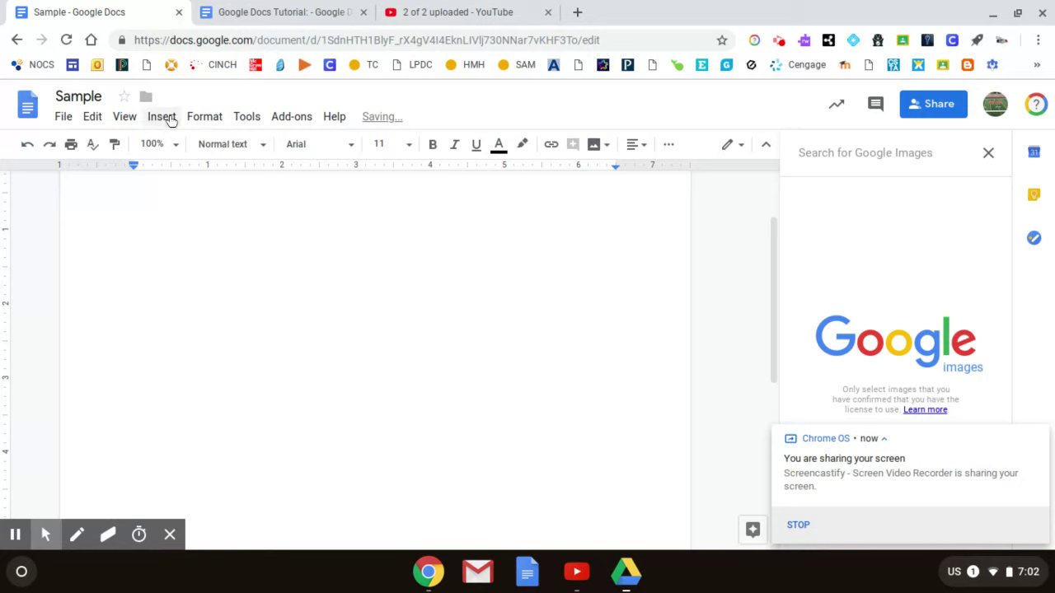
- Open the Special characters picker from the Insert menu
click(165, 117)
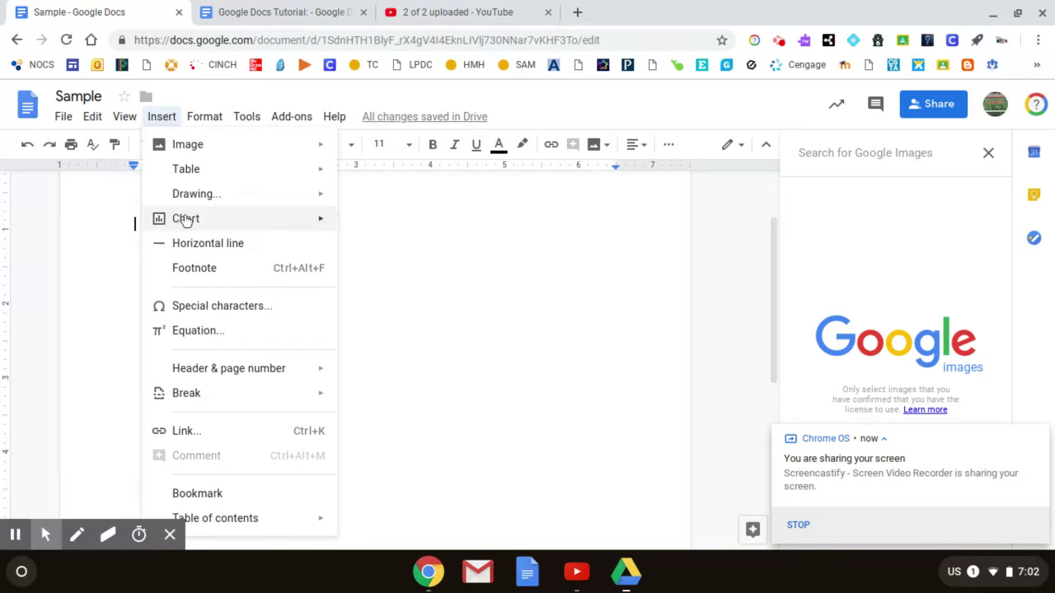
mouse_move(186, 218)
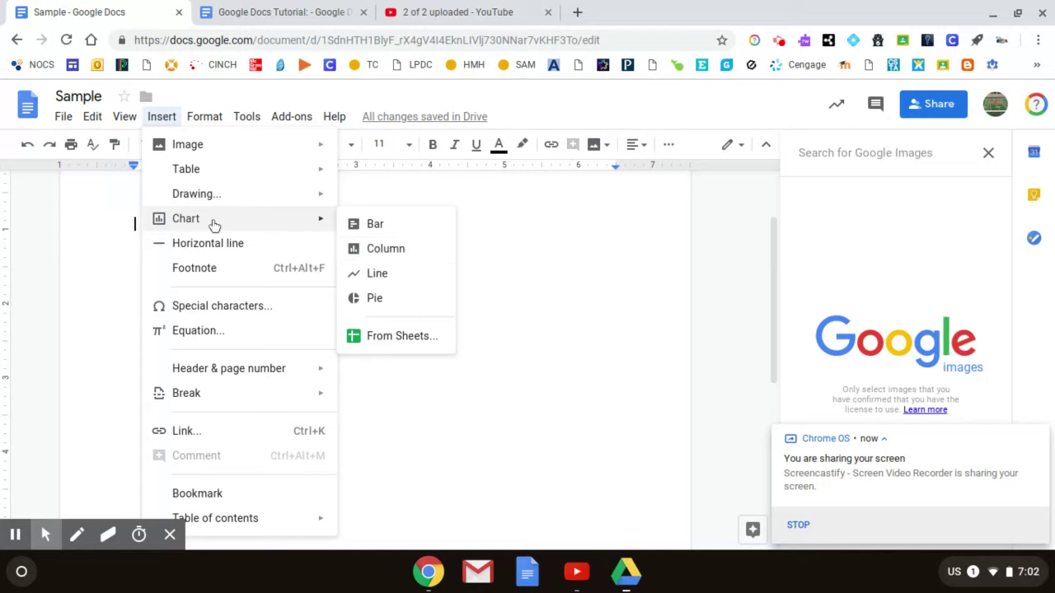
click(235, 318)
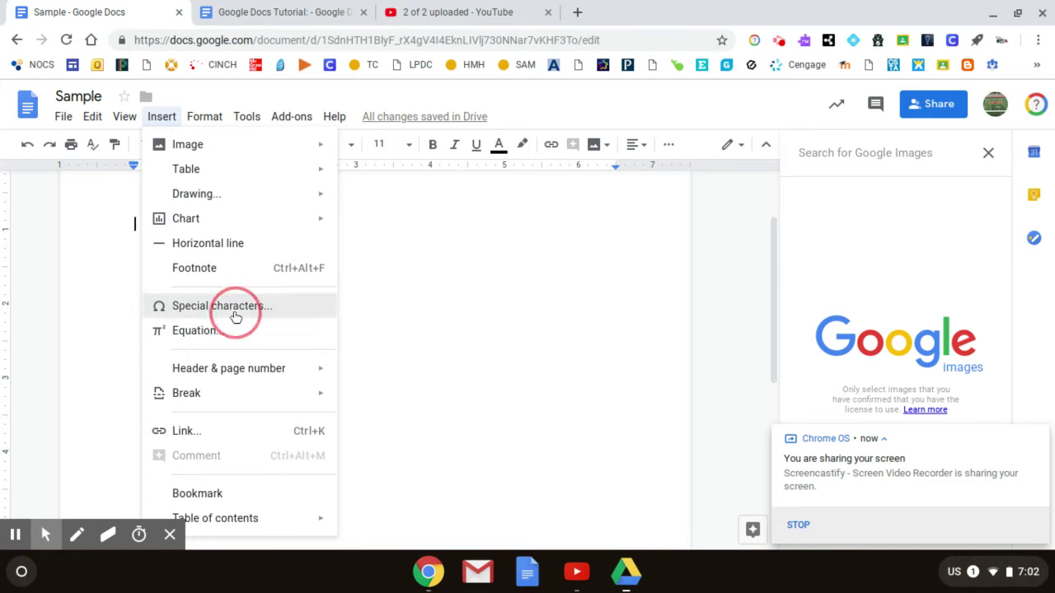
- Insert the trophy from Emoji > Sports, Celebrations and Activities and select it
click(351, 286)
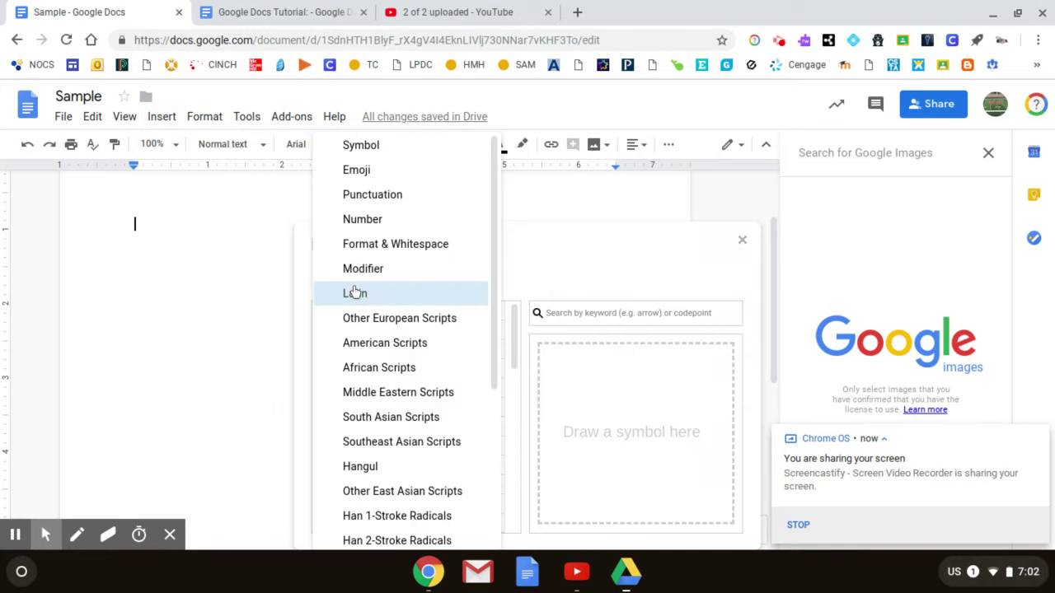
click(412, 177)
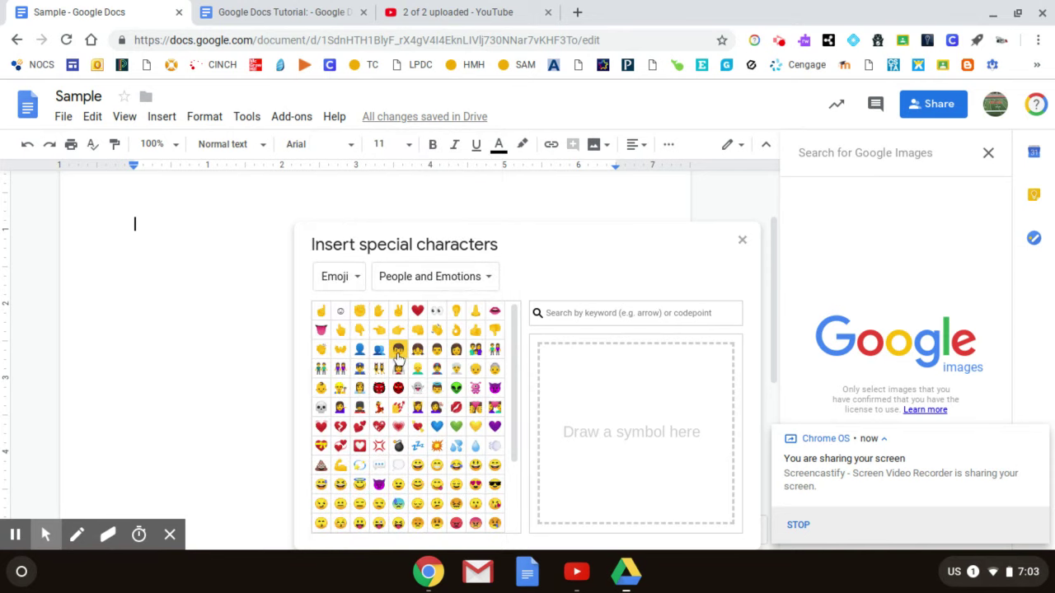
click(467, 286)
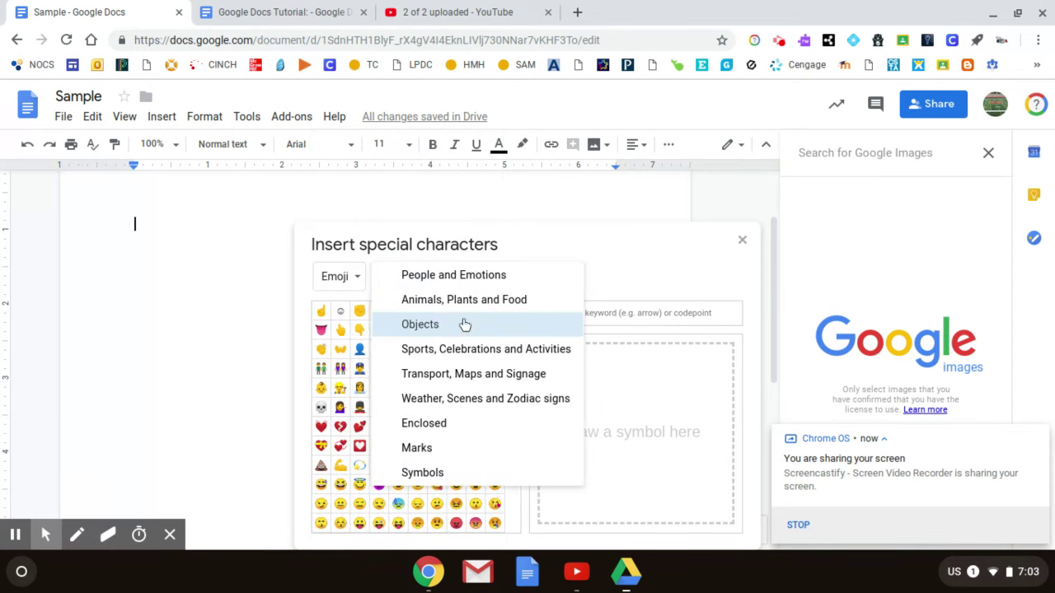
click(461, 350)
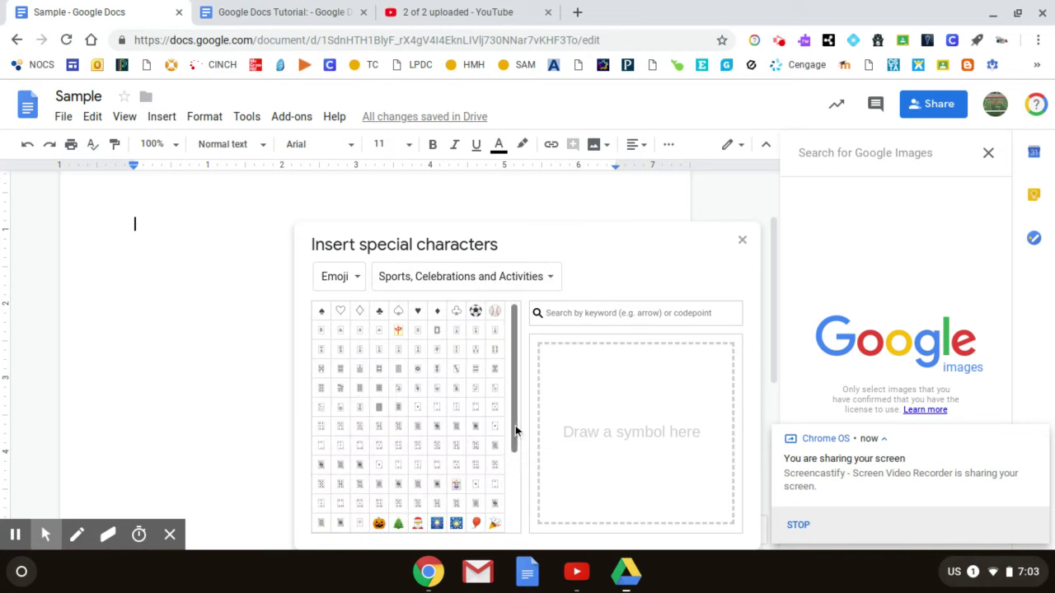
drag(515, 427, 472, 509)
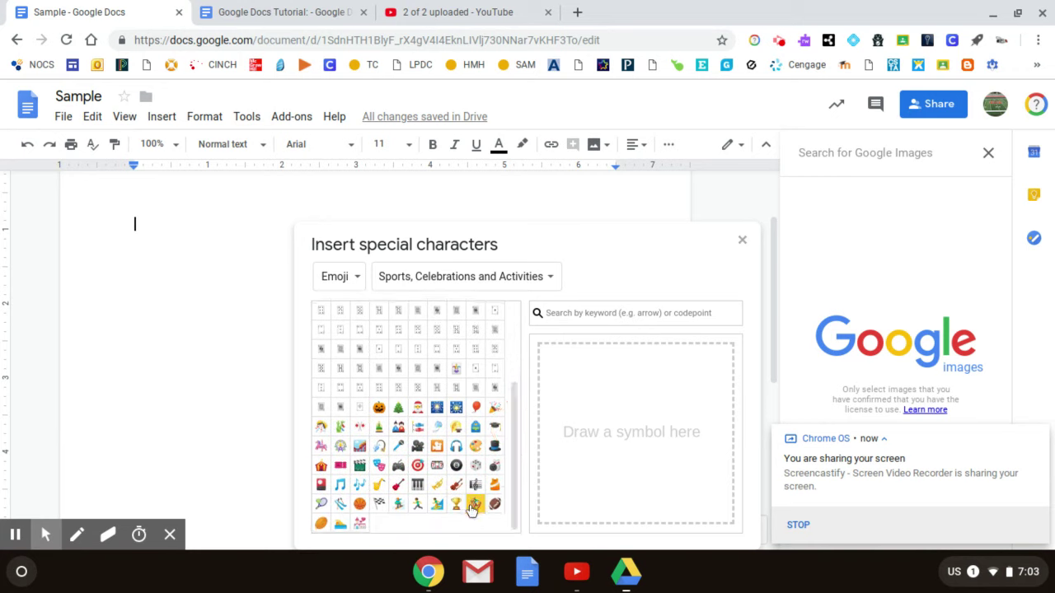
click(458, 504)
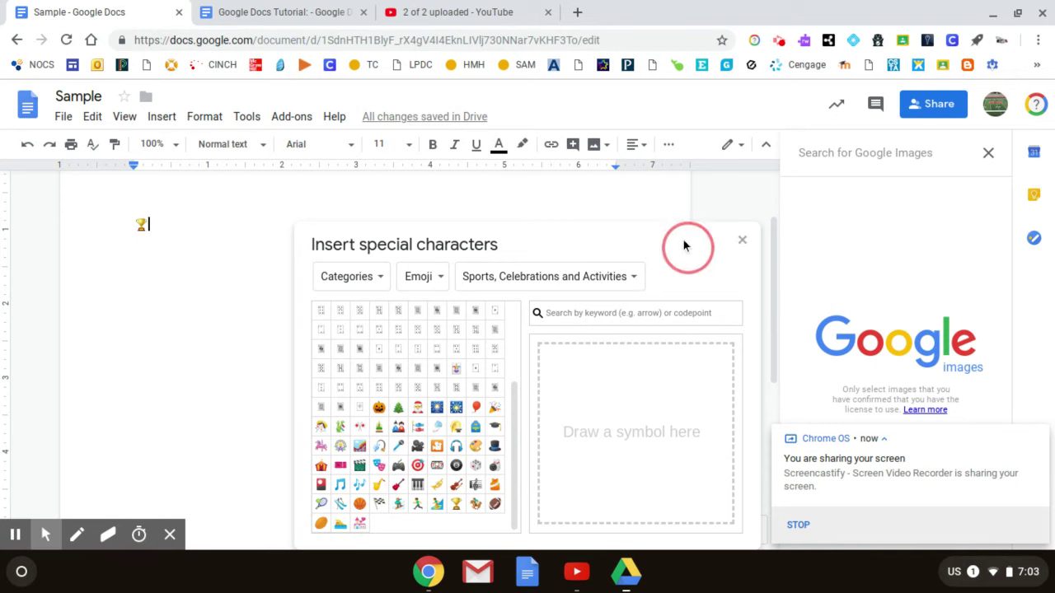
drag(686, 247, 659, 206)
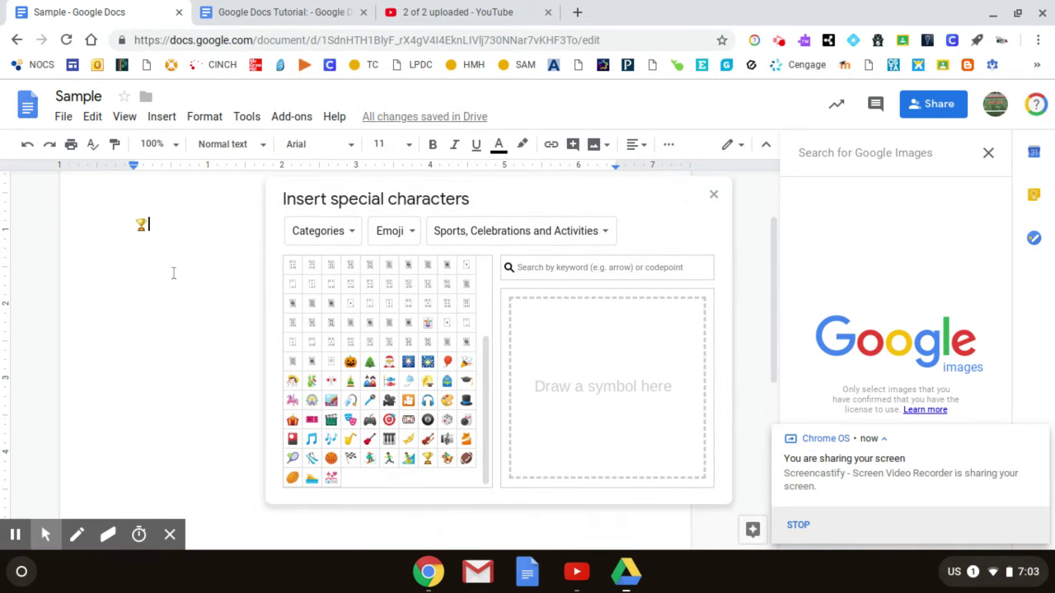
double_click(141, 230)
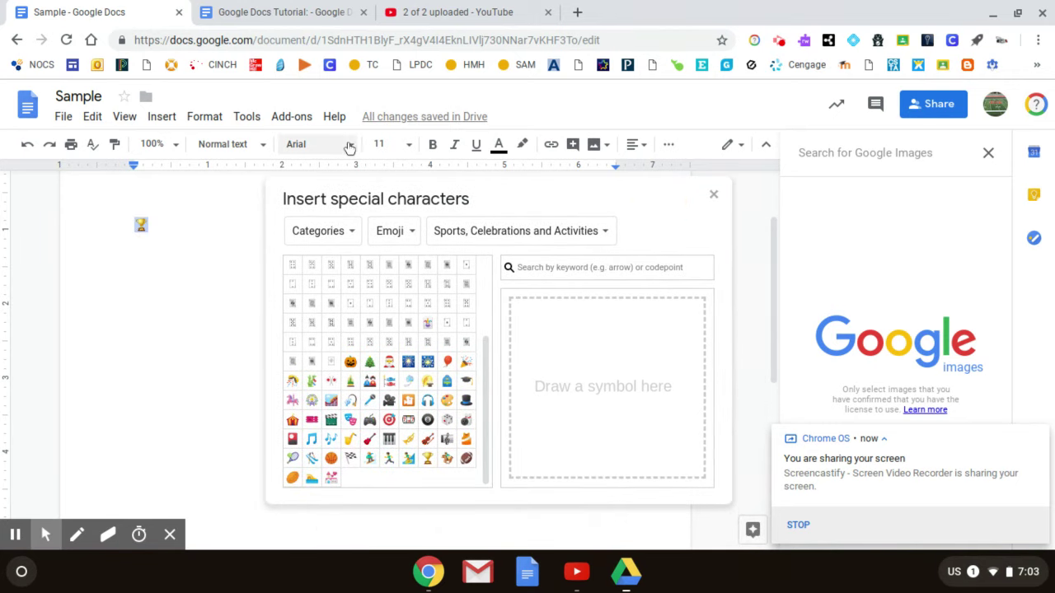
- Set the trophy emoji to 60 pt and close the special characters window
click(408, 145)
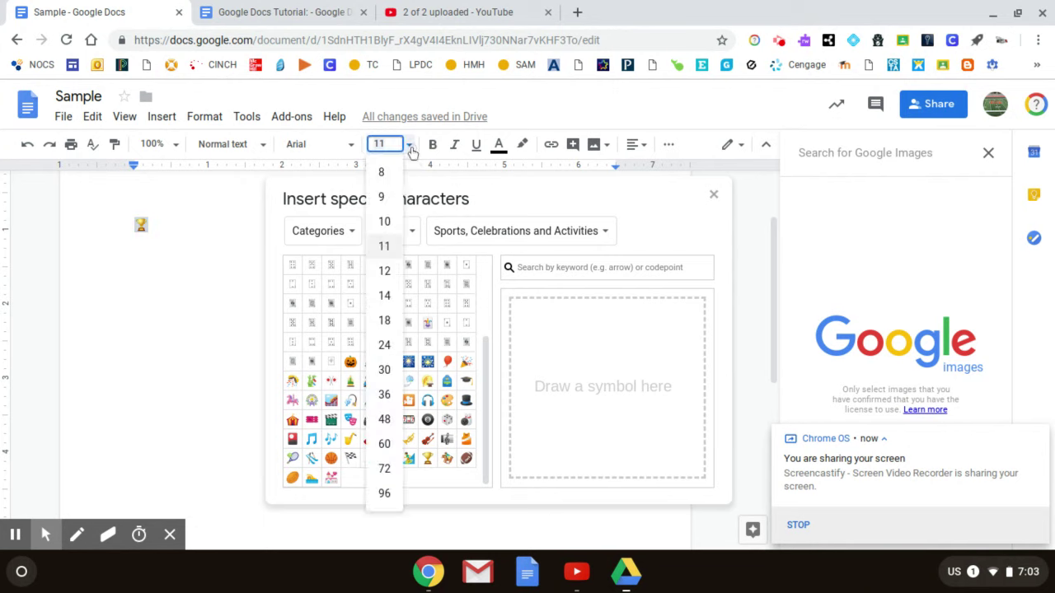
click(384, 443)
click(197, 350)
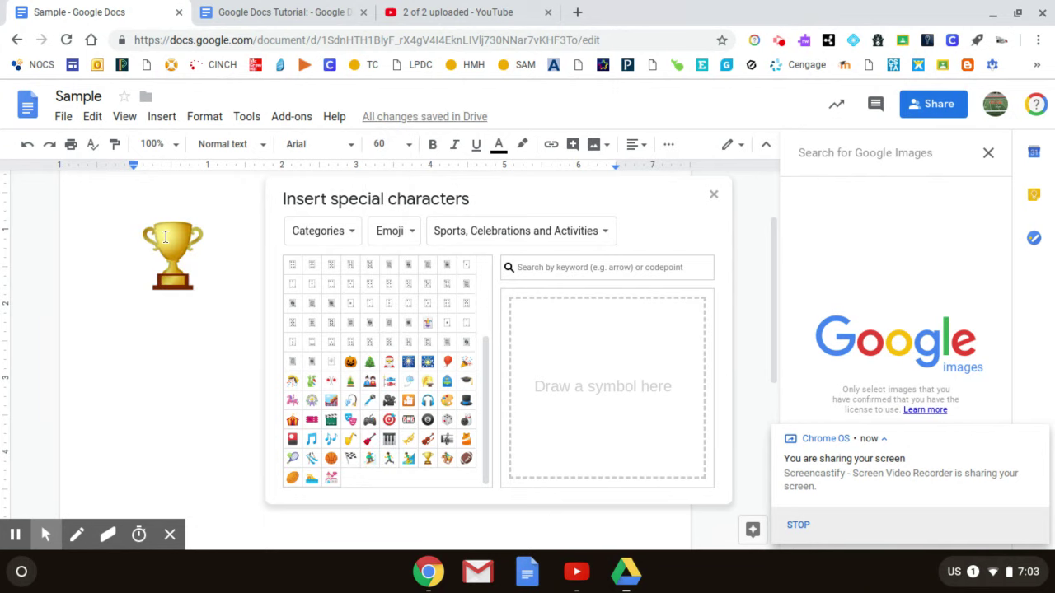
click(715, 200)
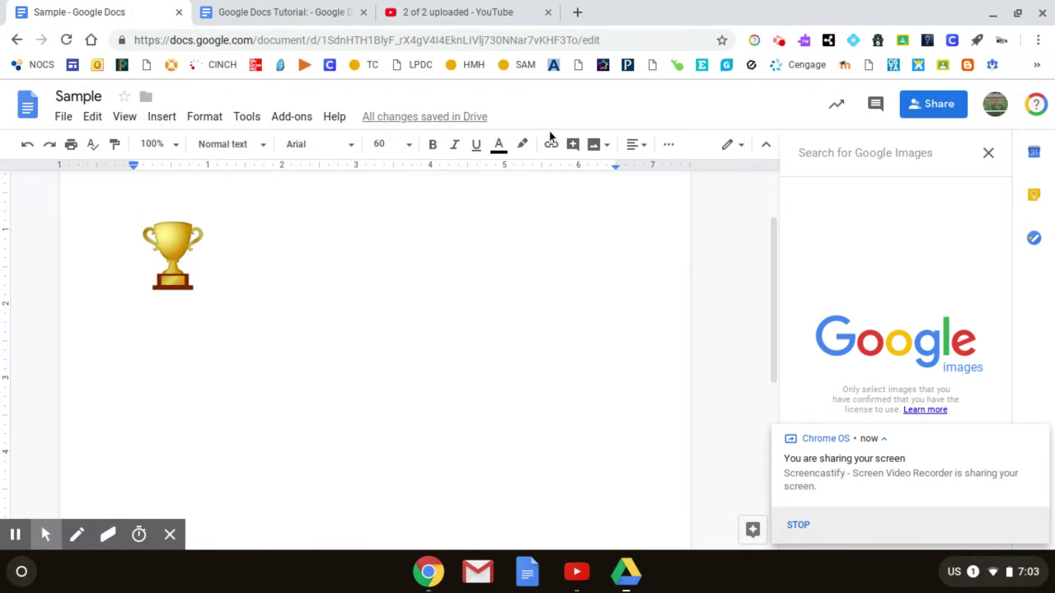
- Open the Insert menu again
click(158, 118)
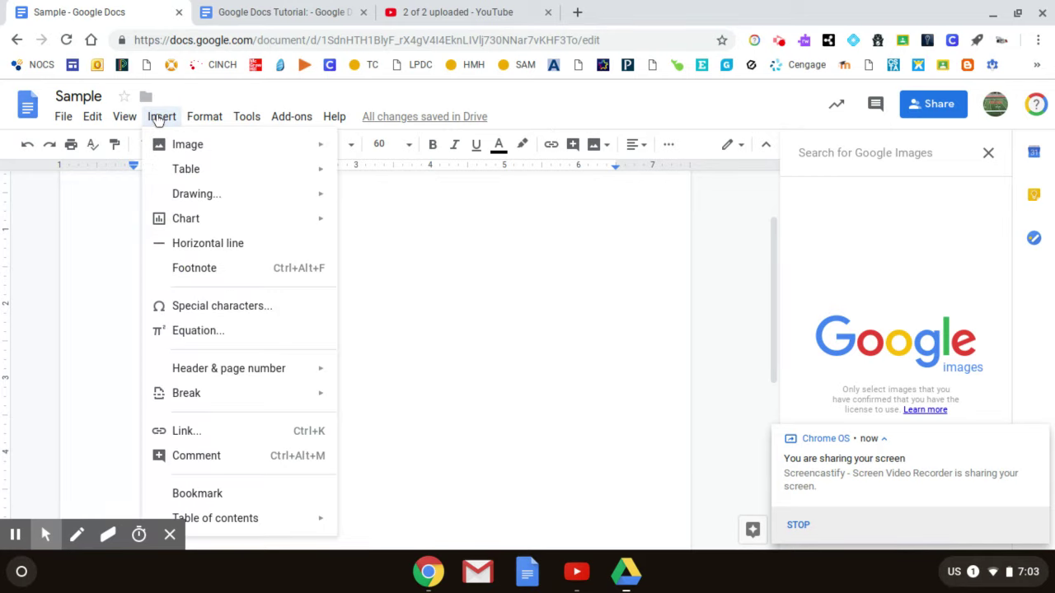